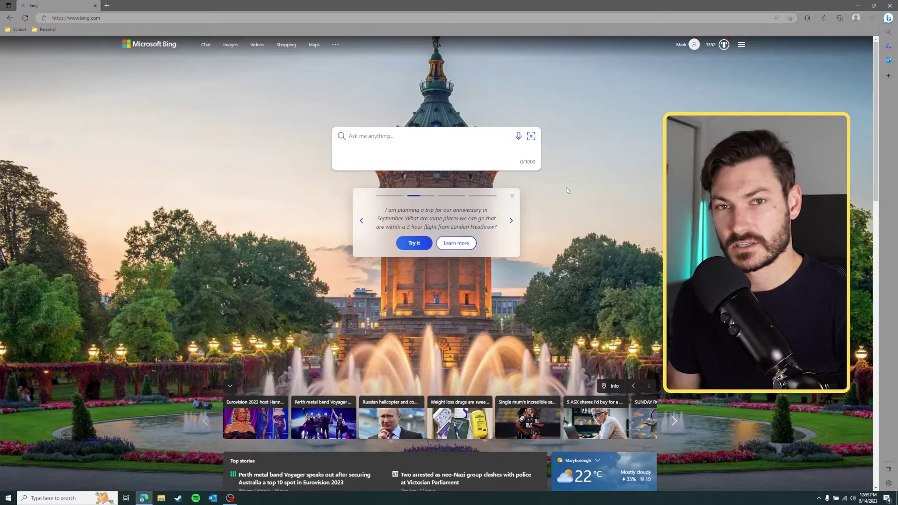
# Search Bing for 'tinspire cx ii cas', then refine the query to 'tinspire cx ii cas student software'.
pyautogui.click(454, 138)
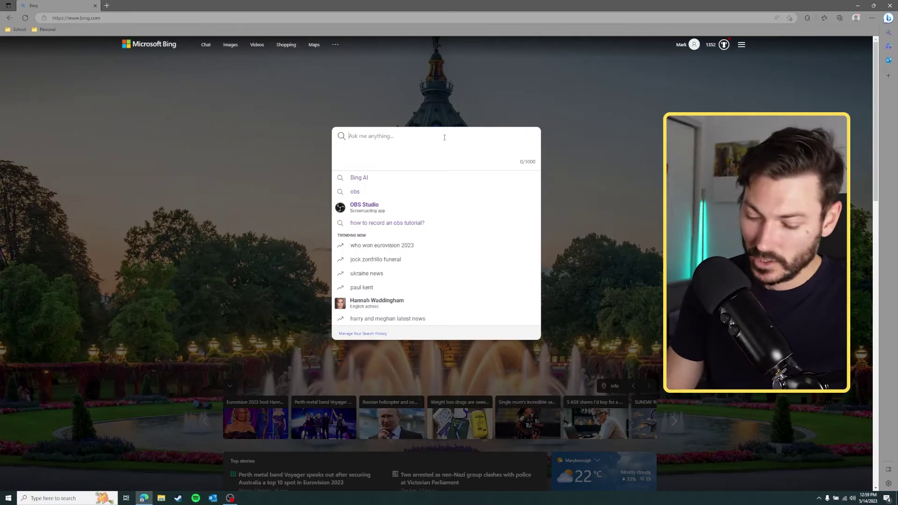
pyautogui.write('tinspire ')
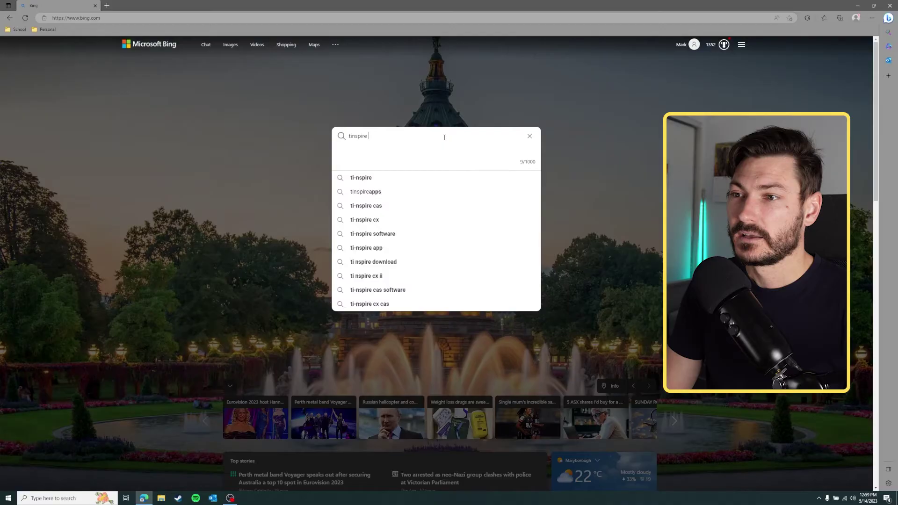
pyautogui.write('cx ii cas')
pyautogui.press('Return')
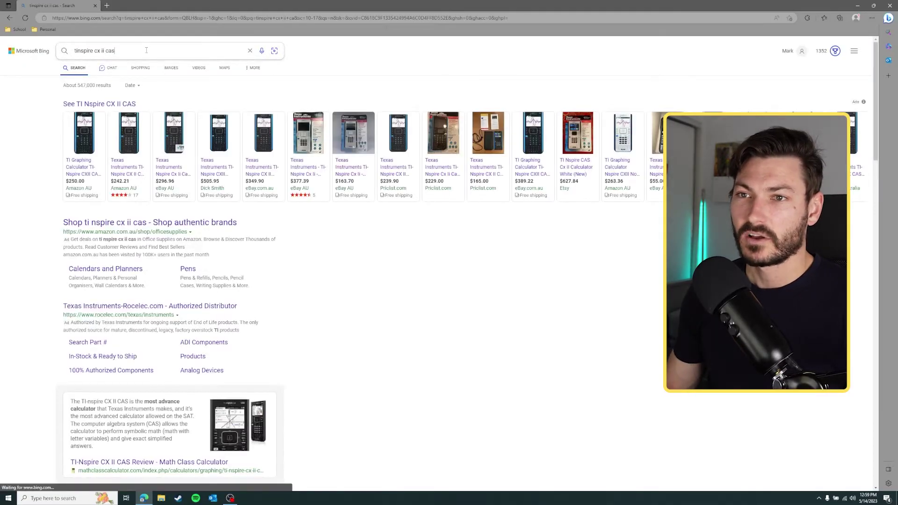
pyautogui.click(146, 51)
pyautogui.write('stidem')
pyautogui.press('BackSpace')
pyautogui.press('BackSpace')
pyautogui.press('BackSpace')
pyautogui.press('BackSpace')
pyautogui.write('ude')
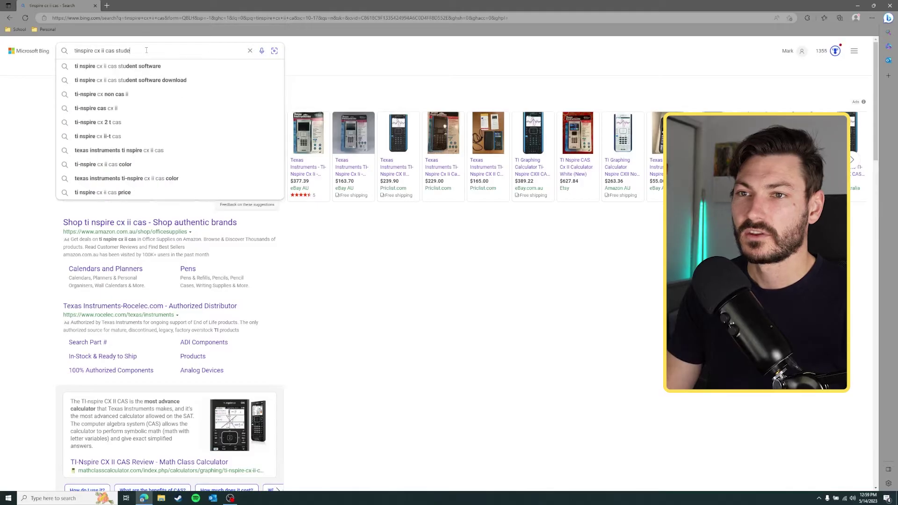
pyautogui.write('nt software')
pyautogui.press('Return')
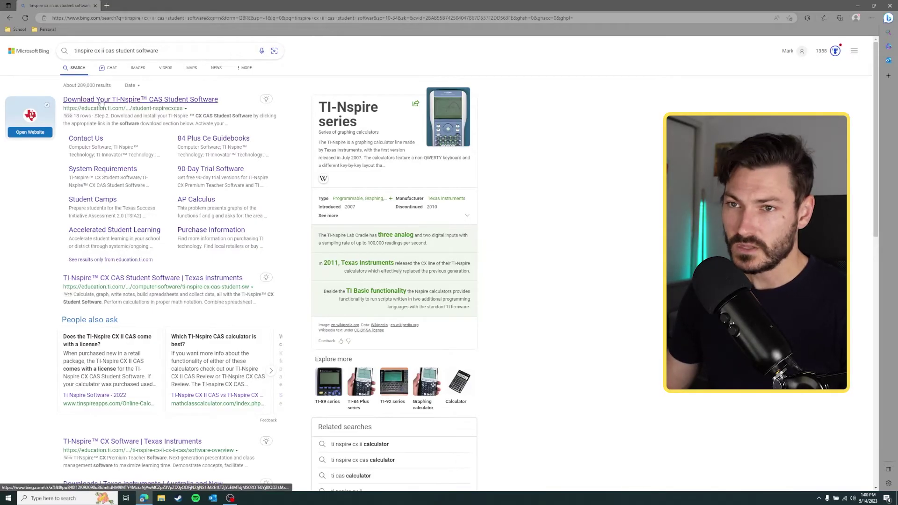
# Download the Windows EXE of TI-Nspire CX CAS Student Software from the TI page and open the installer.
pyautogui.click(101, 101)
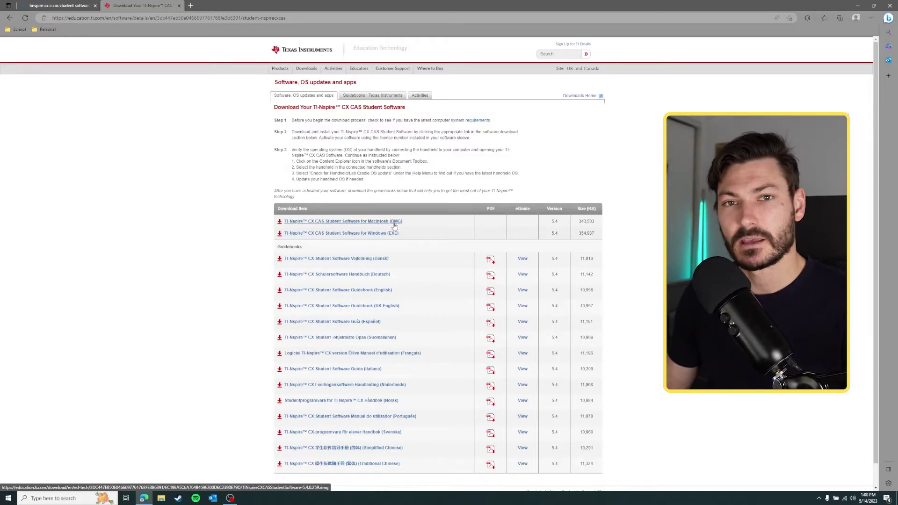
pyautogui.click(371, 234)
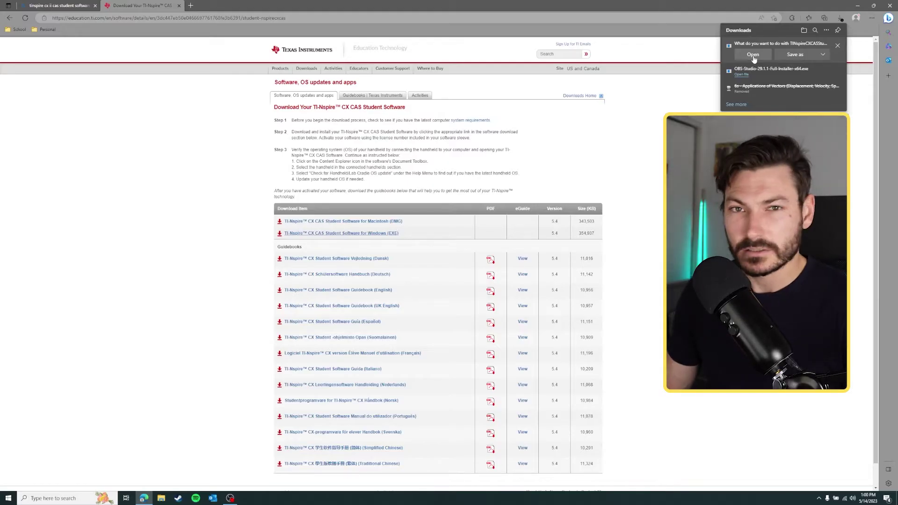
pyautogui.click(753, 55)
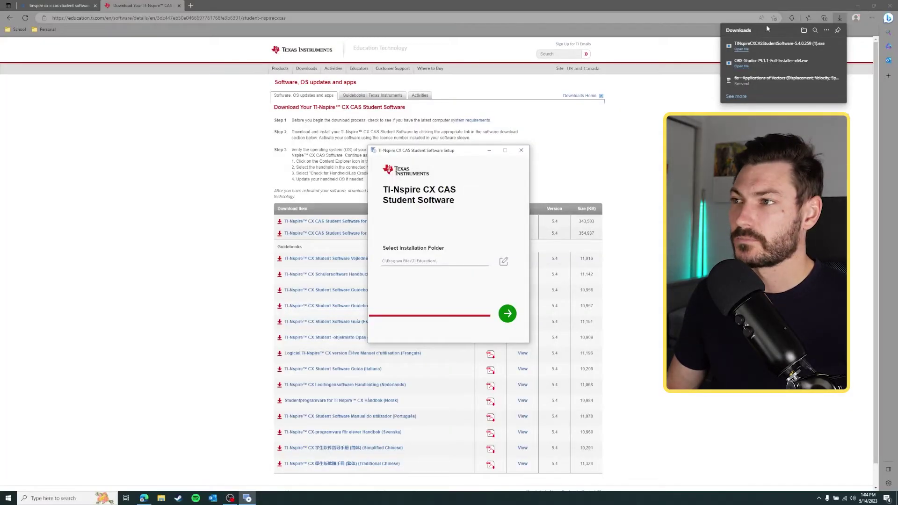
# Install the software into the default C:\Program Files\TI Education folder and close the finished setup.
pyautogui.click(834, 19)
pyautogui.click(247, 498)
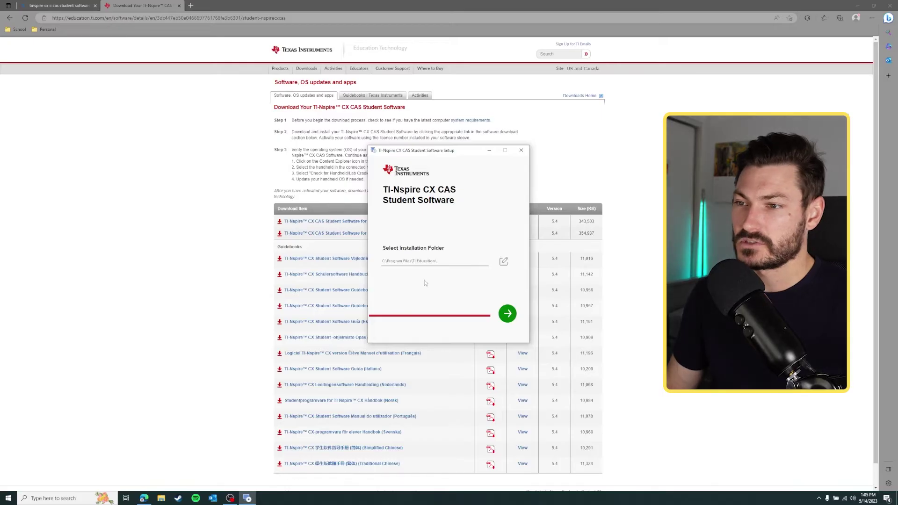
pyautogui.click(508, 314)
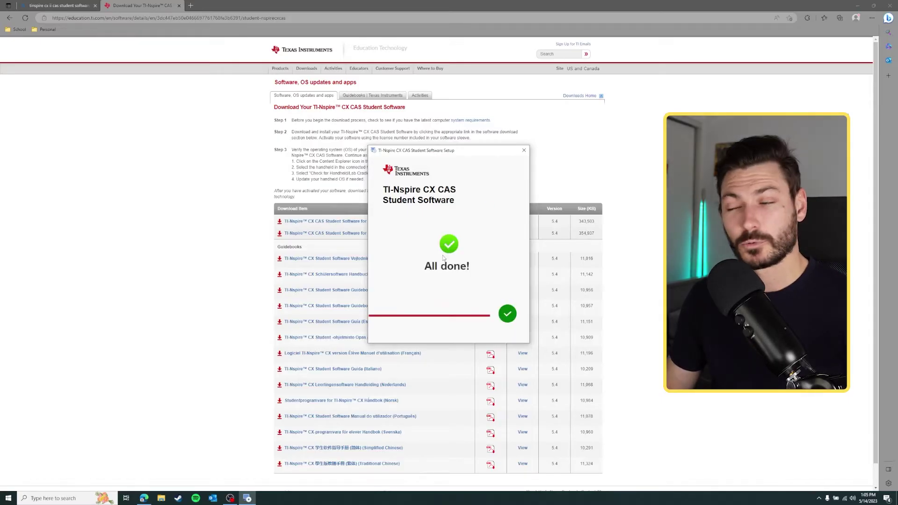
pyautogui.click(506, 315)
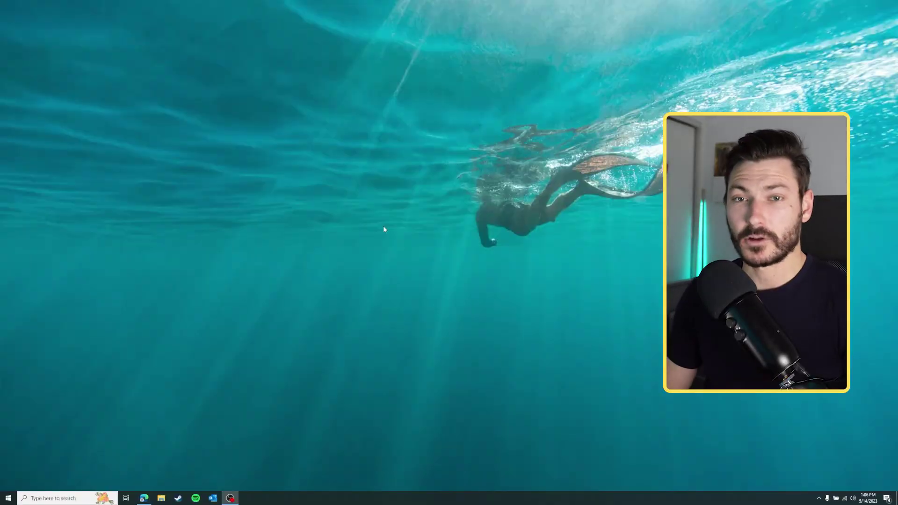
# Search the Start menu for 'ti' to locate TI-Nspire CX CAS Student Software.
pyautogui.press('super')
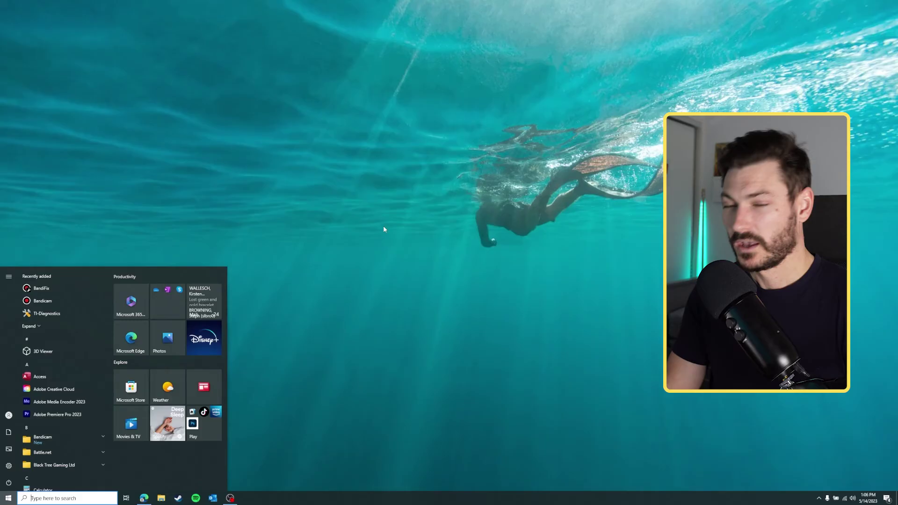
pyautogui.write('ti')
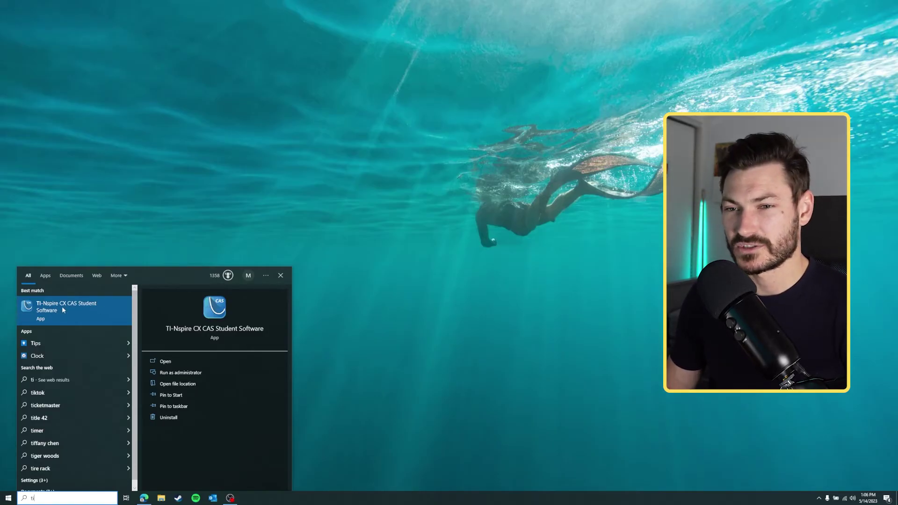
# Launch the app and activate it with a license number, accepting the license agreement.
pyautogui.click(67, 318)
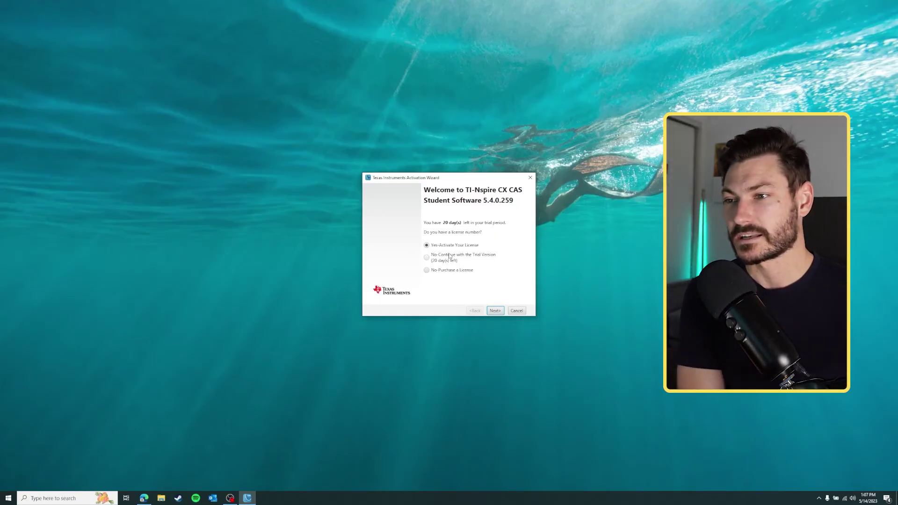
pyautogui.click(500, 311)
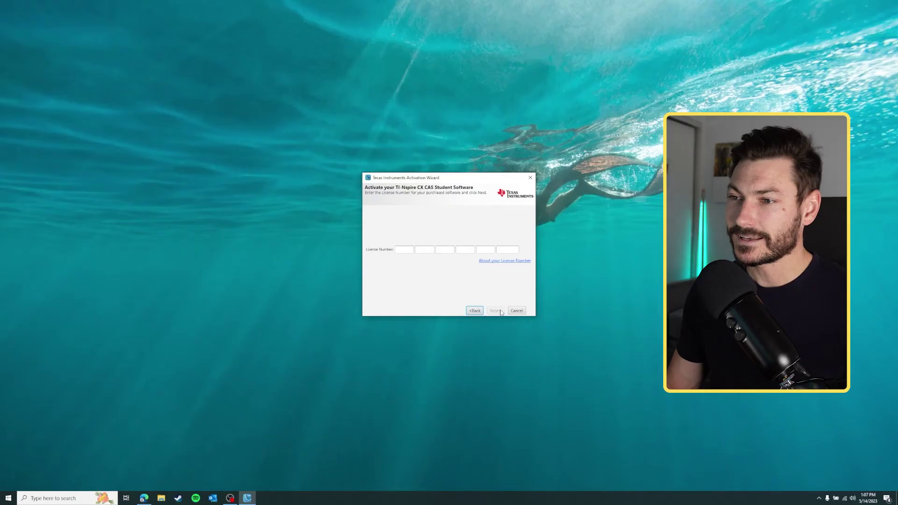
pyautogui.click(399, 250)
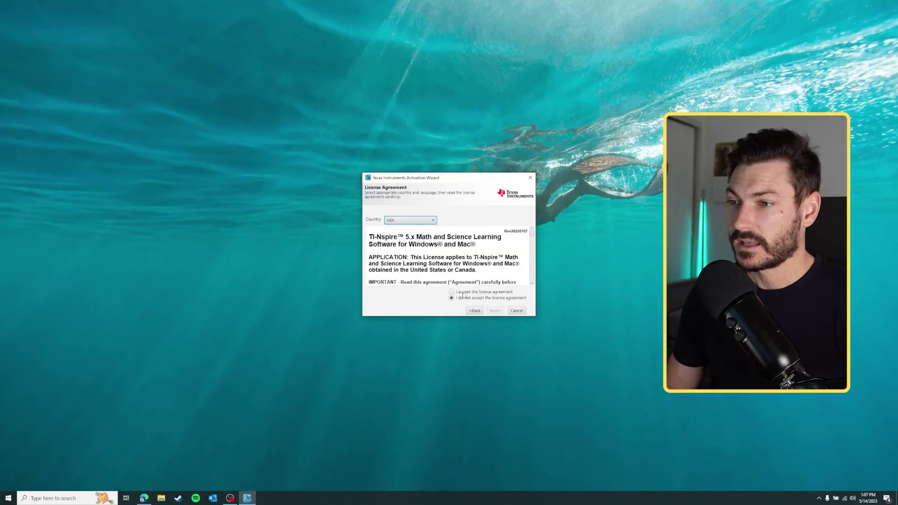
pyautogui.click(452, 291)
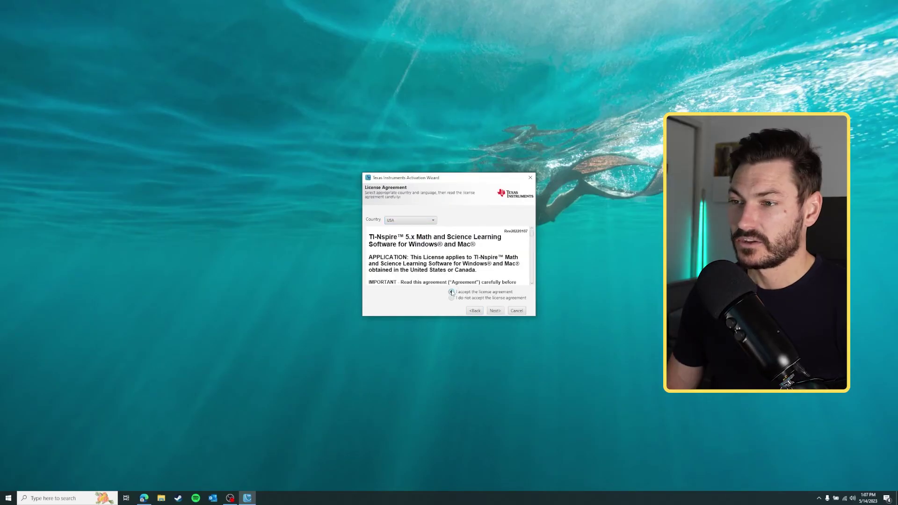
pyautogui.click(495, 311)
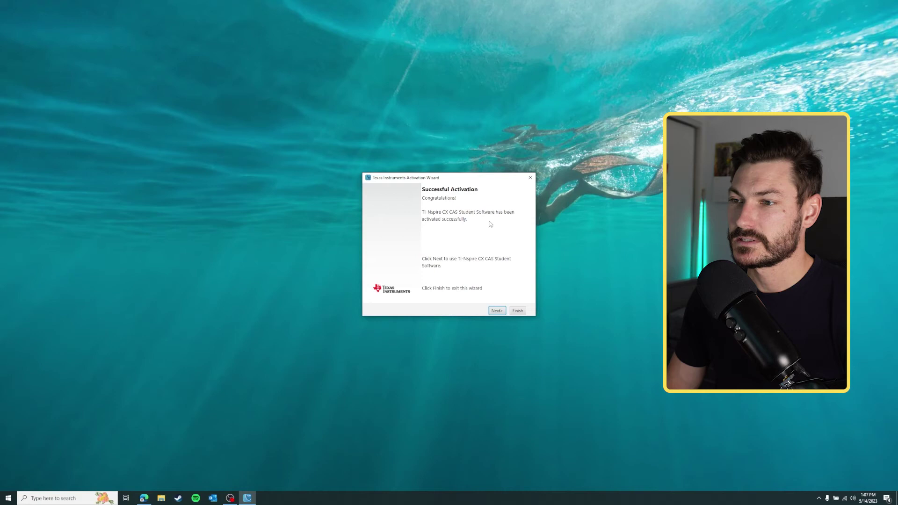
# Launch the software and allow both OpenJDK and the student software through the firewall.
pyautogui.click(495, 311)
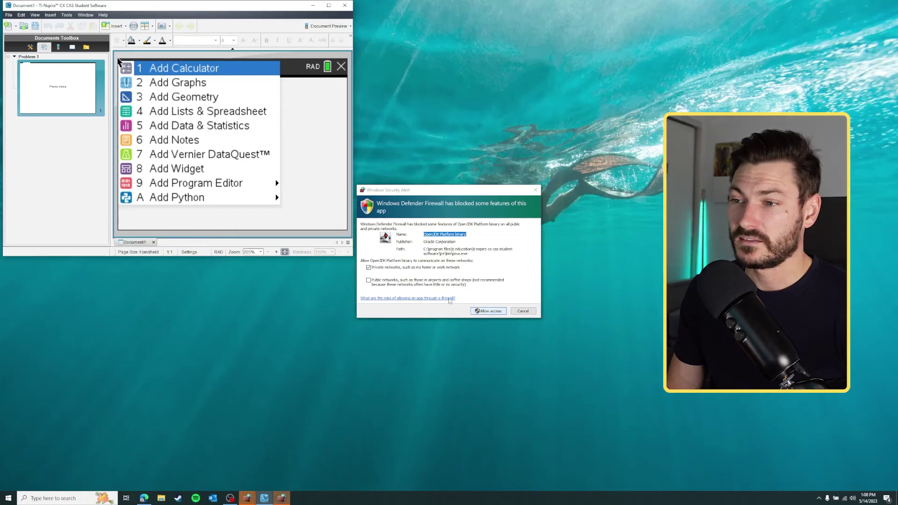
pyautogui.click(484, 312)
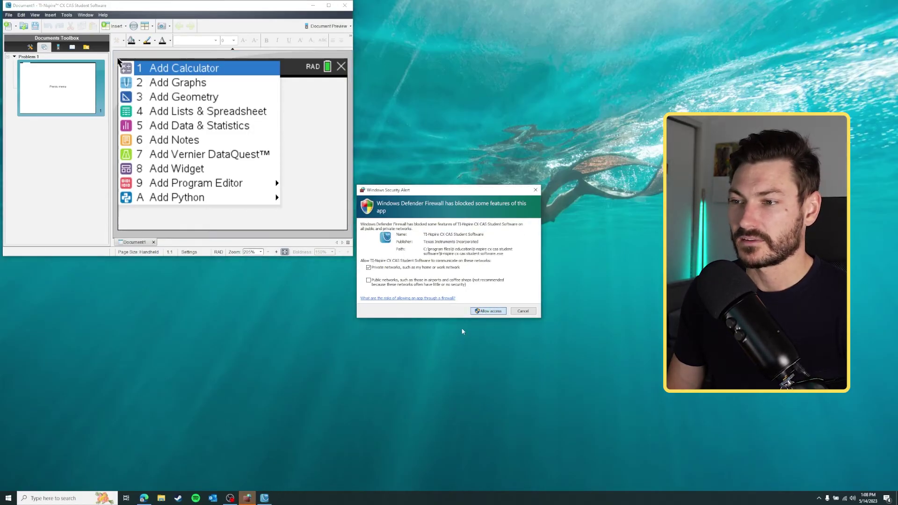
pyautogui.press('Return')
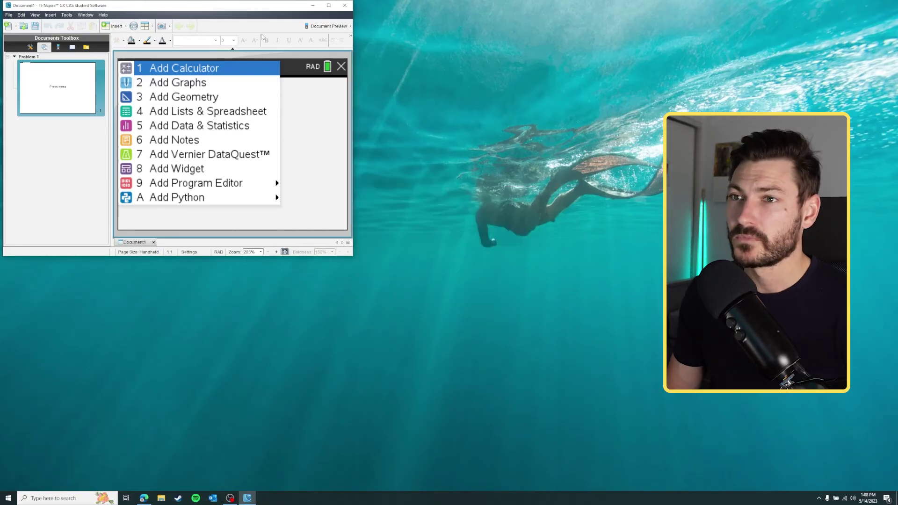
# Maximize the software window and widen the page thumbnail area.
pyautogui.moveTo(227, 8); pyautogui.dragTo(374, 57)
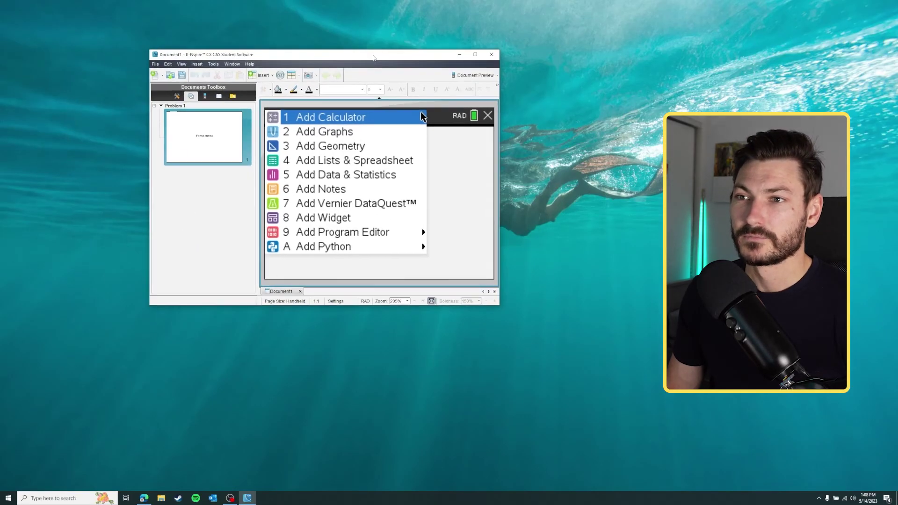
pyautogui.doubleClick(373, 57)
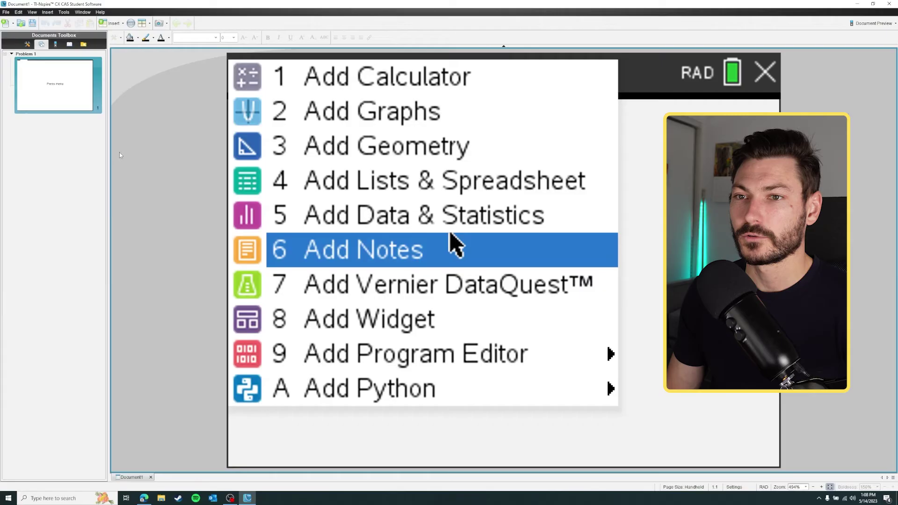
pyautogui.moveTo(110, 156); pyautogui.dragTo(180, 163)
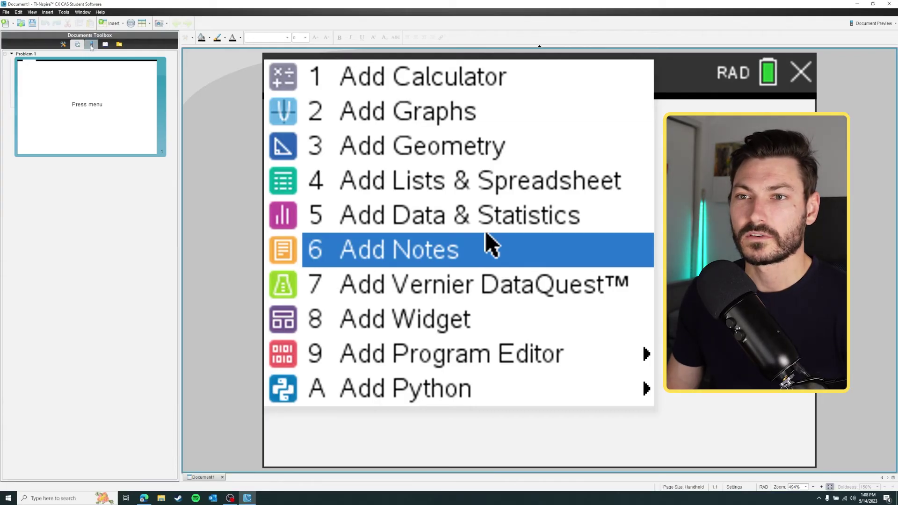
# Show the TI-SmartView keypad in the Documents Toolbox and enlarge it beside page 1.1.
pyautogui.click(91, 45)
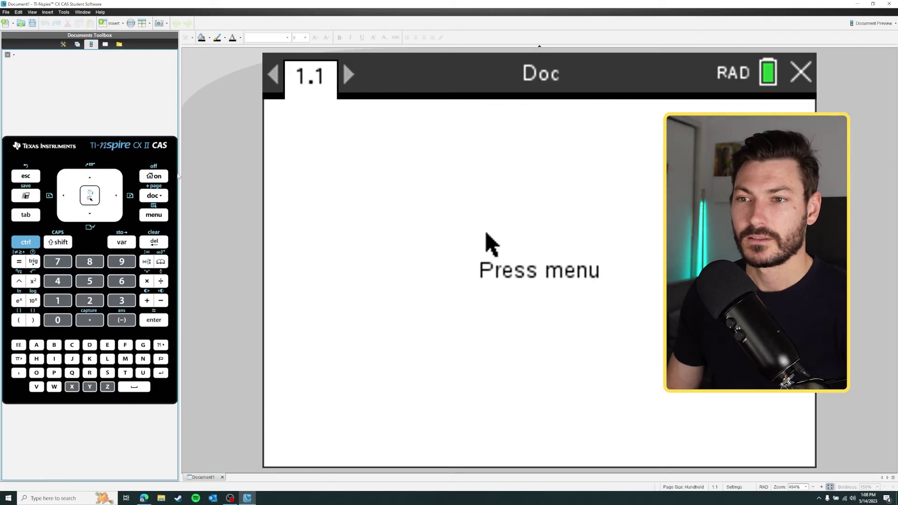
pyautogui.moveTo(209, 176); pyautogui.dragTo(296, 176)
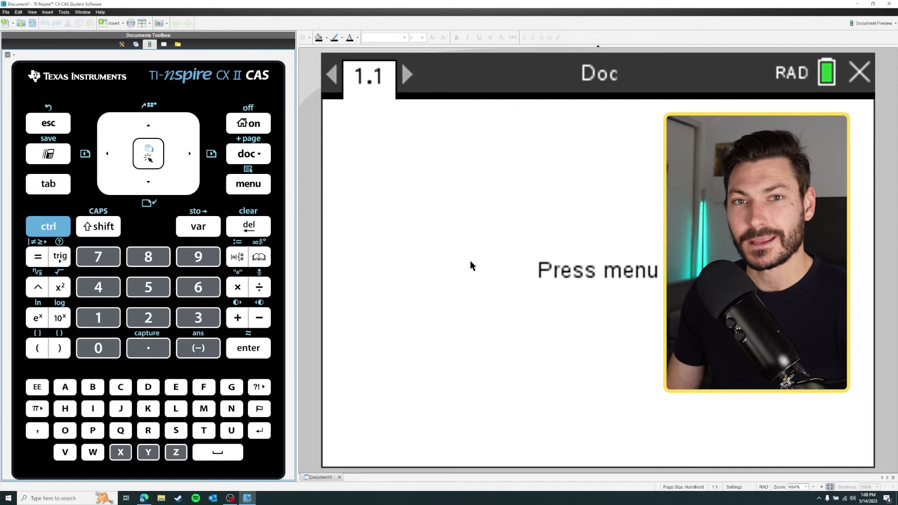
pyautogui.click(136, 44)
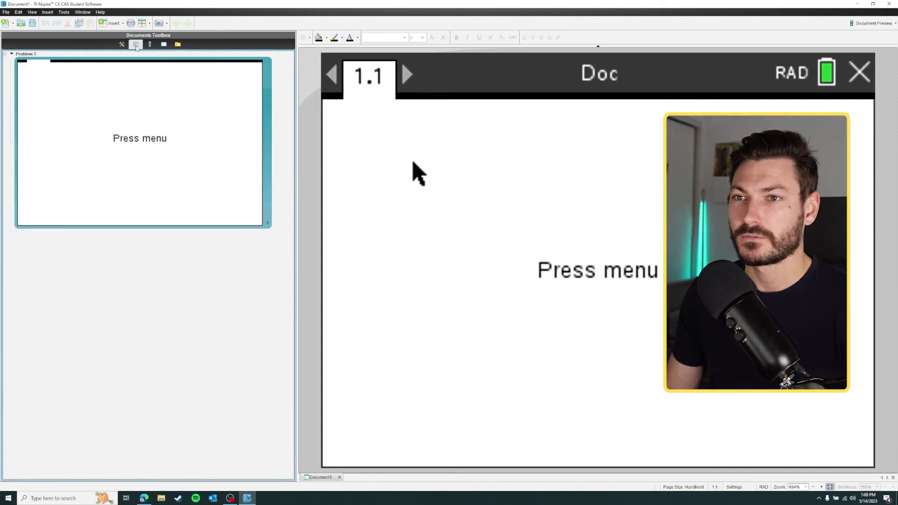
pyautogui.click(149, 44)
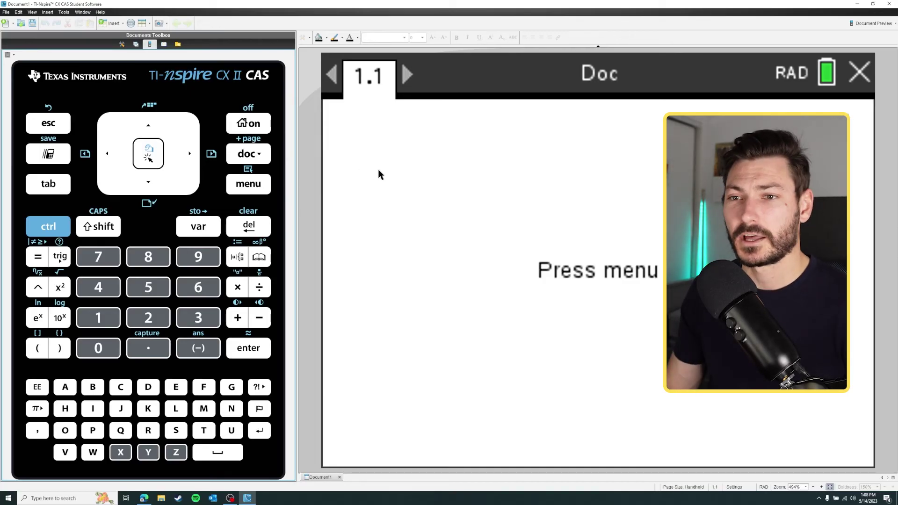
# Add a Calculator page 1.2 via ctrl+doc on the emulator keypad.
pyautogui.click(51, 228)
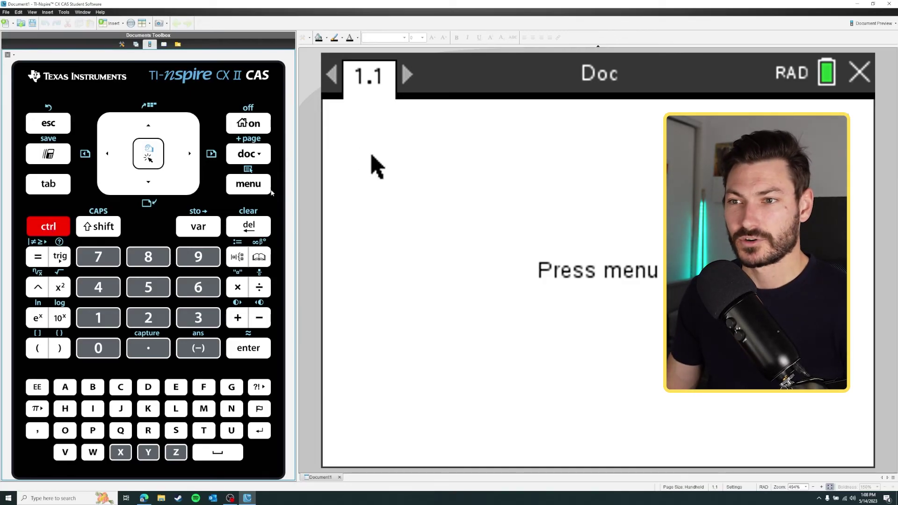
pyautogui.click(253, 157)
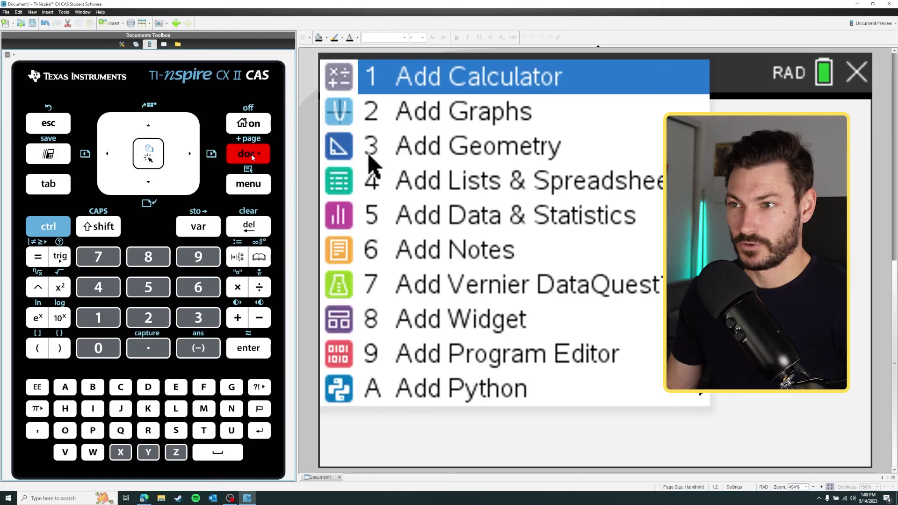
pyautogui.click(503, 79)
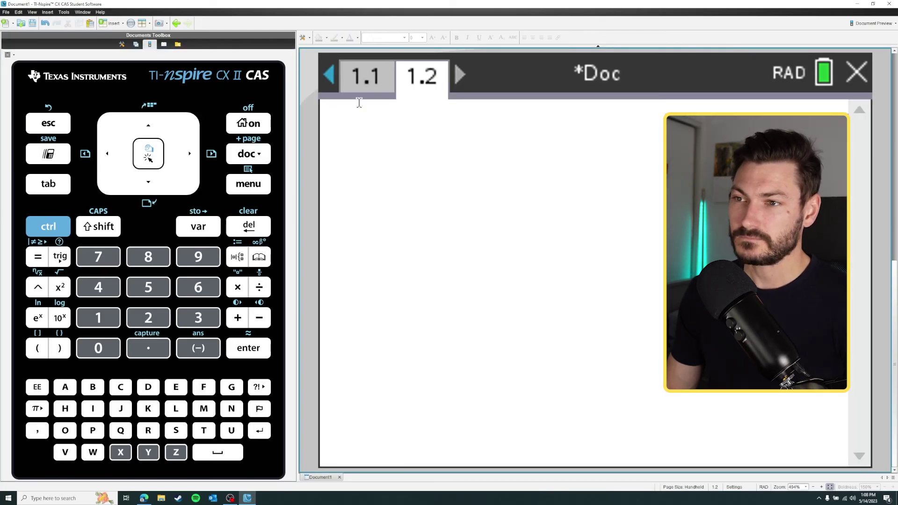
pyautogui.click(372, 82)
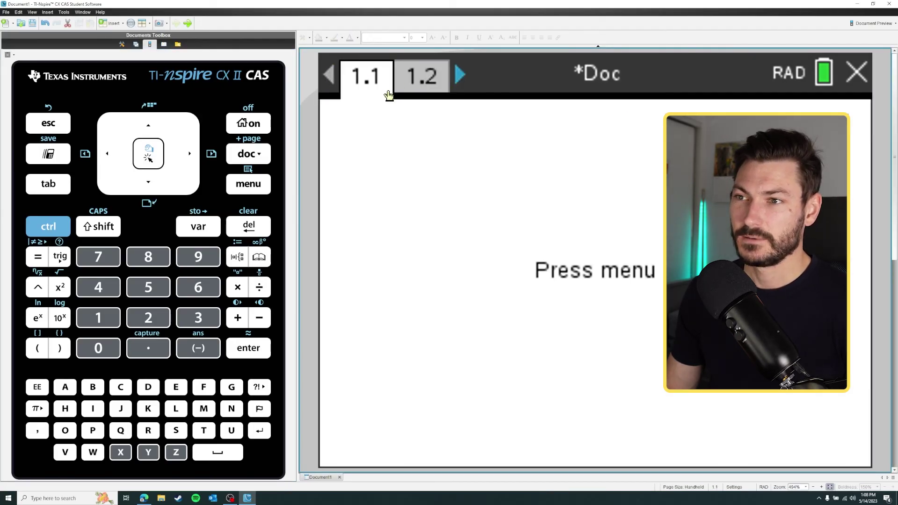
pyautogui.click(421, 82)
# Add a Graphs page 1.3 via ctrl+doc on the keypad.
pyautogui.click(49, 227)
pyautogui.click(248, 154)
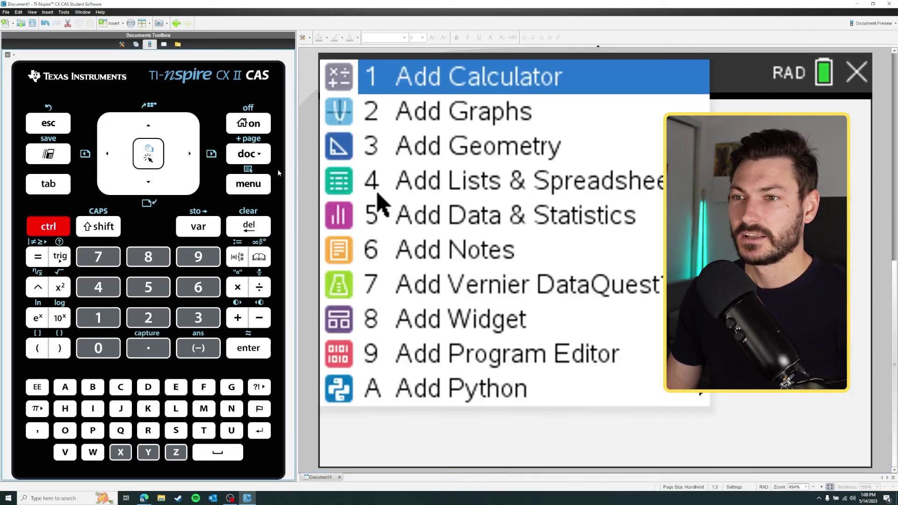
pyautogui.click(464, 113)
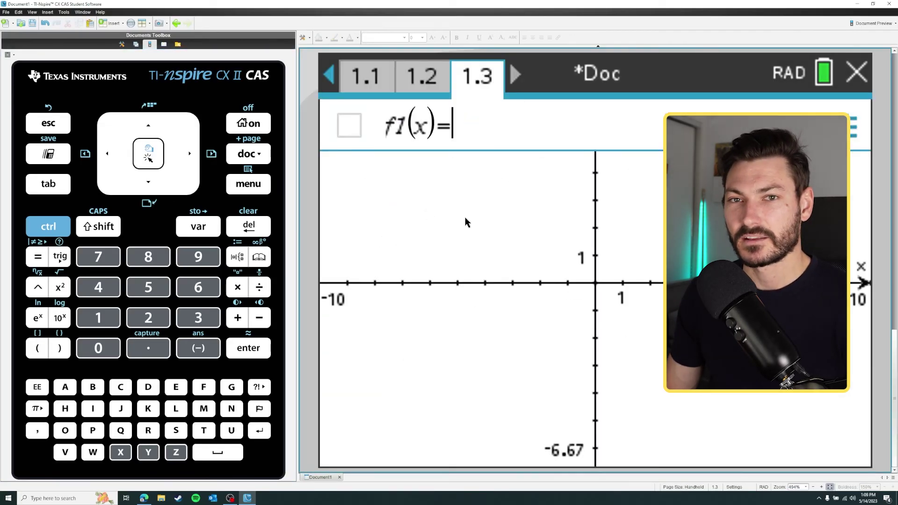